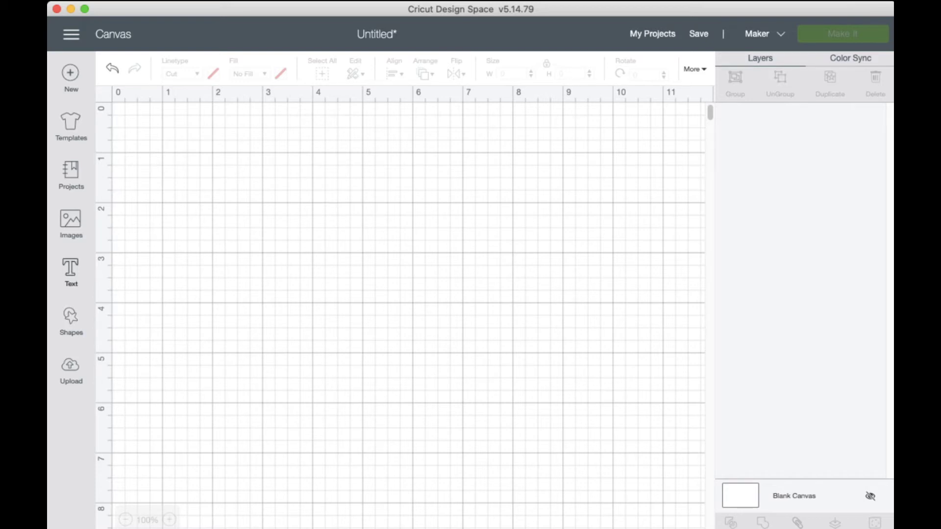
# Add a letter K in the Mahogany Script font near the canvas origin and enlarge it to about 3.49 by 2.87 inches
pyautogui.click(71, 272)
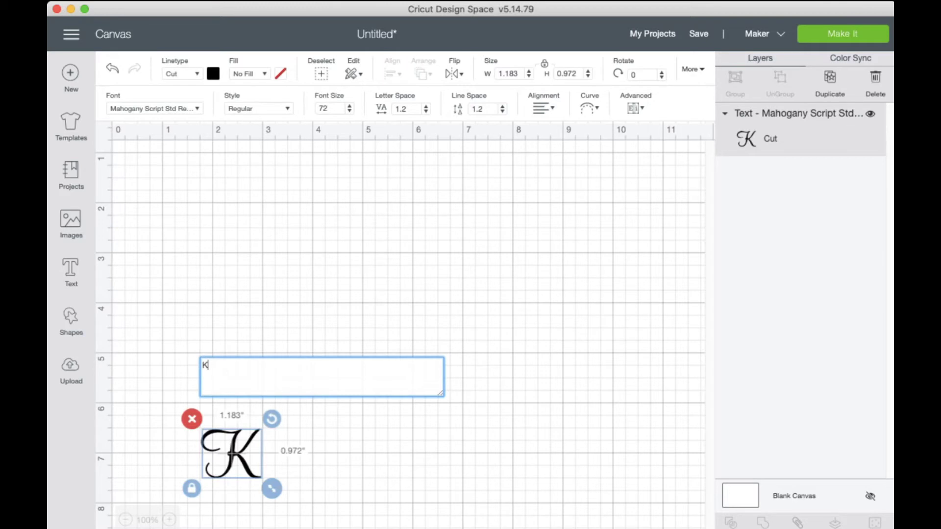
pyautogui.moveTo(231, 454); pyautogui.dragTo(194, 162)
pyautogui.moveTo(235, 197); pyautogui.dragTo(350, 293)
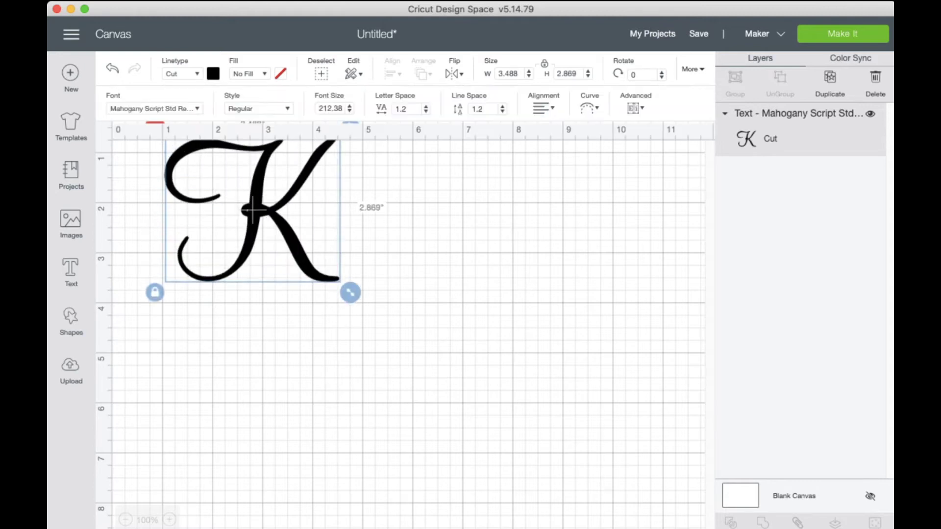
pyautogui.press('Escape')
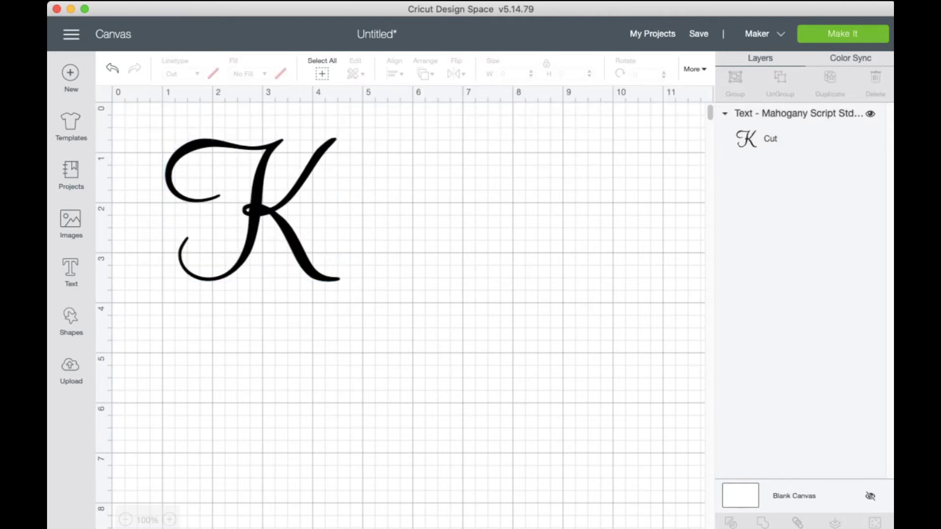
# Unlock the K's proportions, reshape it to about 2.96 inches wide by 3.05 inches tall, and shift it slightly down and right
pyautogui.click(250, 210)
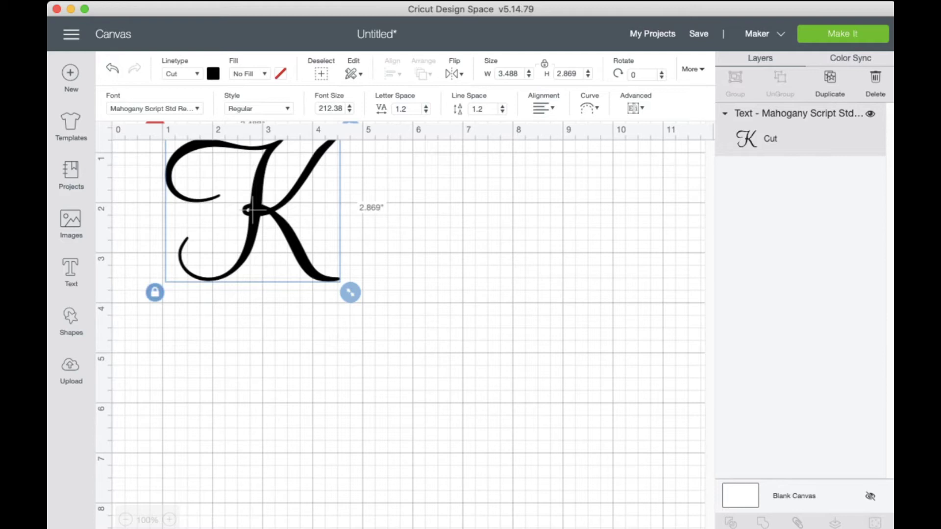
pyautogui.click(155, 292)
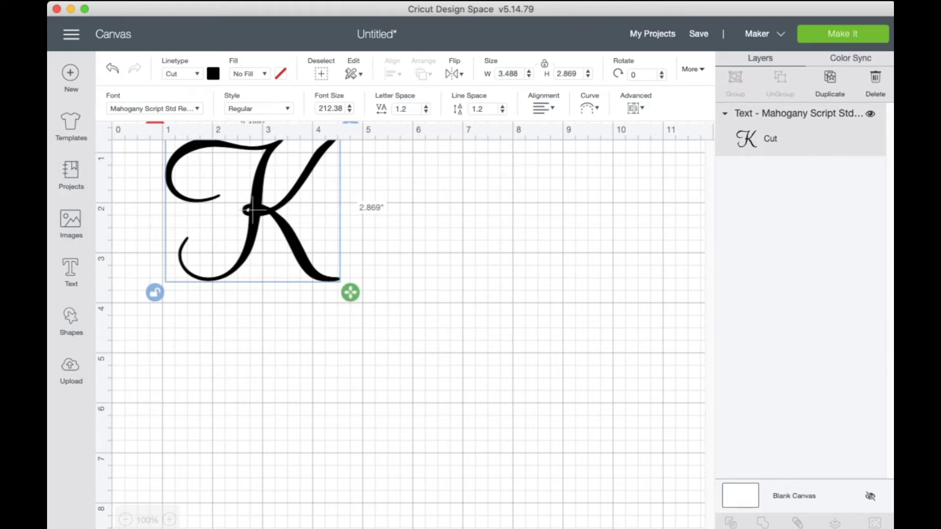
pyautogui.moveTo(350, 293); pyautogui.dragTo(325, 302)
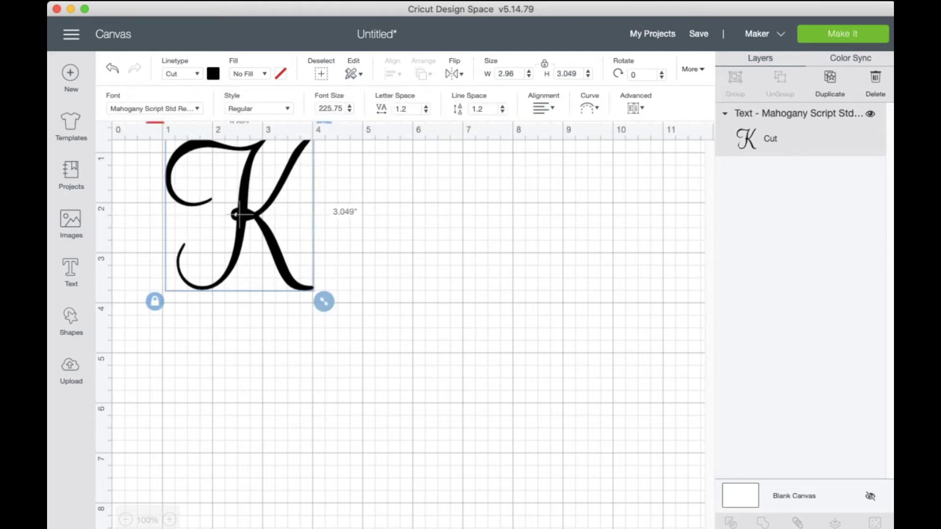
pyautogui.moveTo(239, 215); pyautogui.dragTo(248, 225)
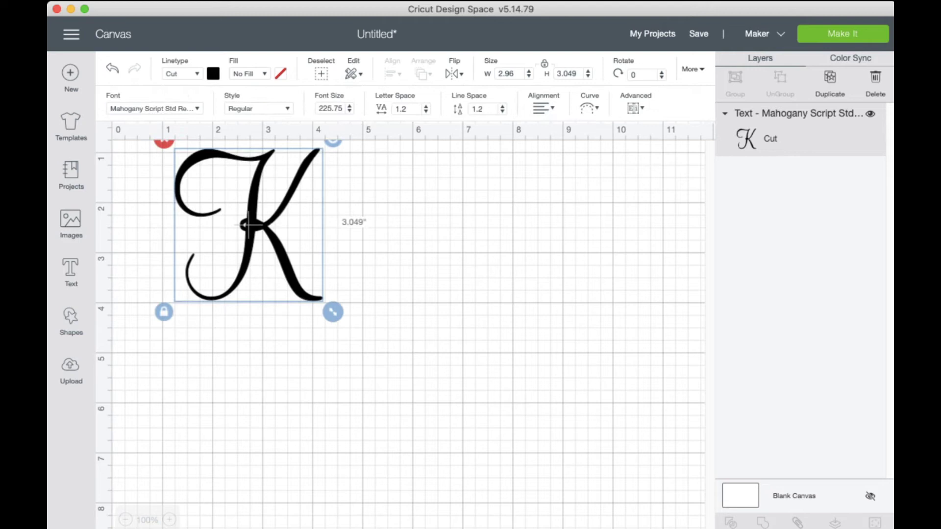
pyautogui.press('Escape')
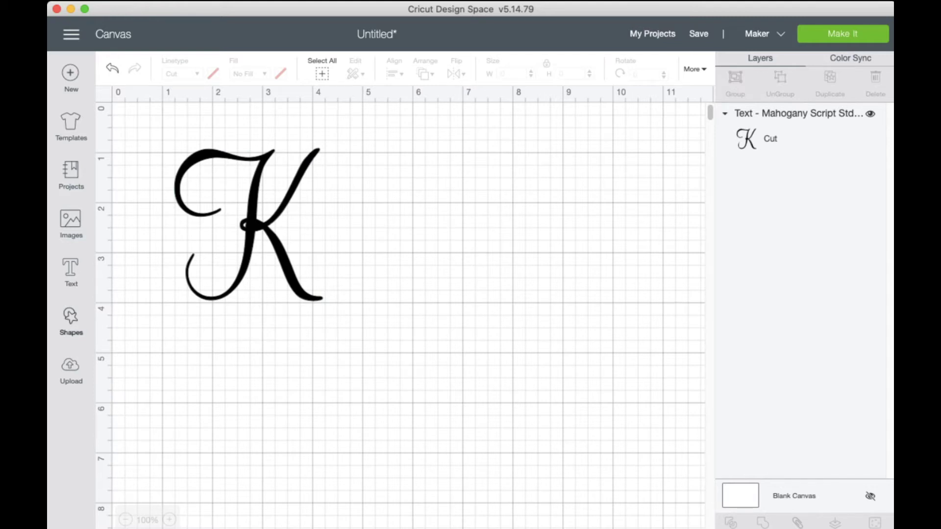
# Insert a square and place it over the lower part of the K
pyautogui.click(71, 321)
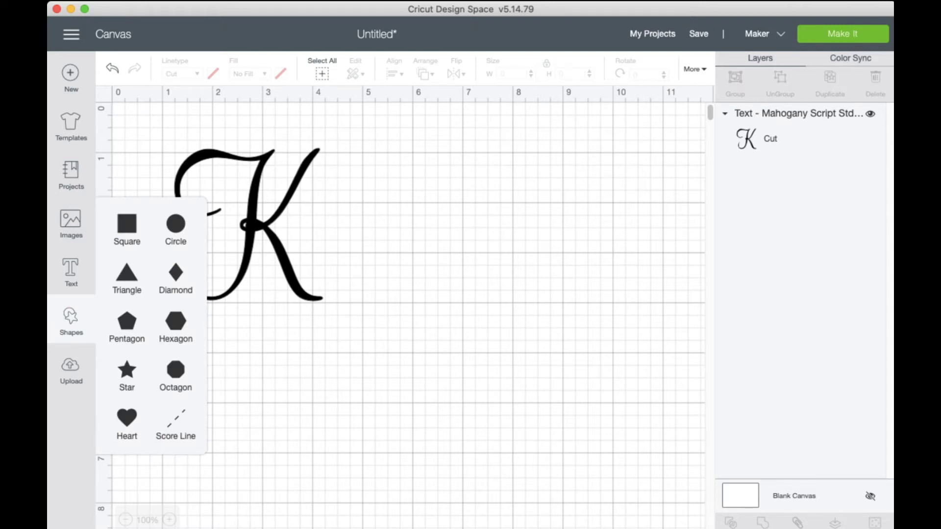
pyautogui.click(127, 229)
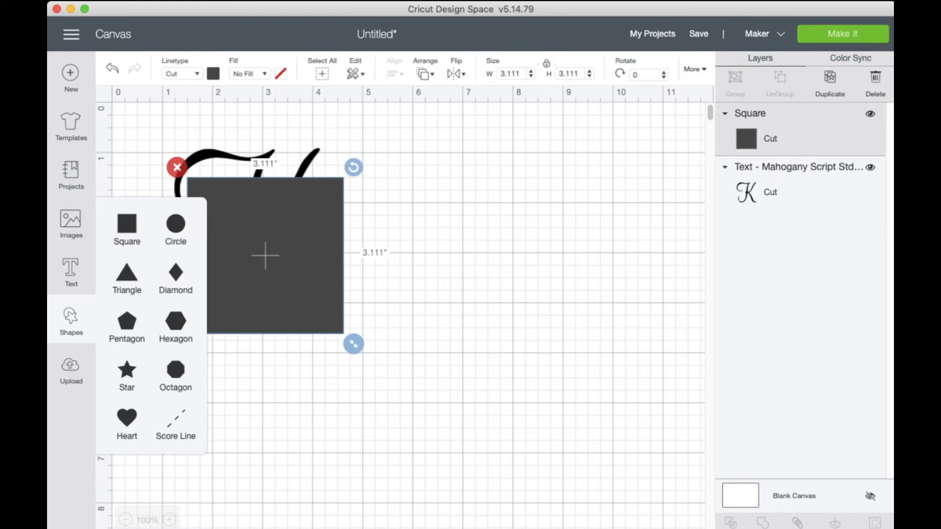
pyautogui.moveTo(265, 255); pyautogui.dragTo(519, 336)
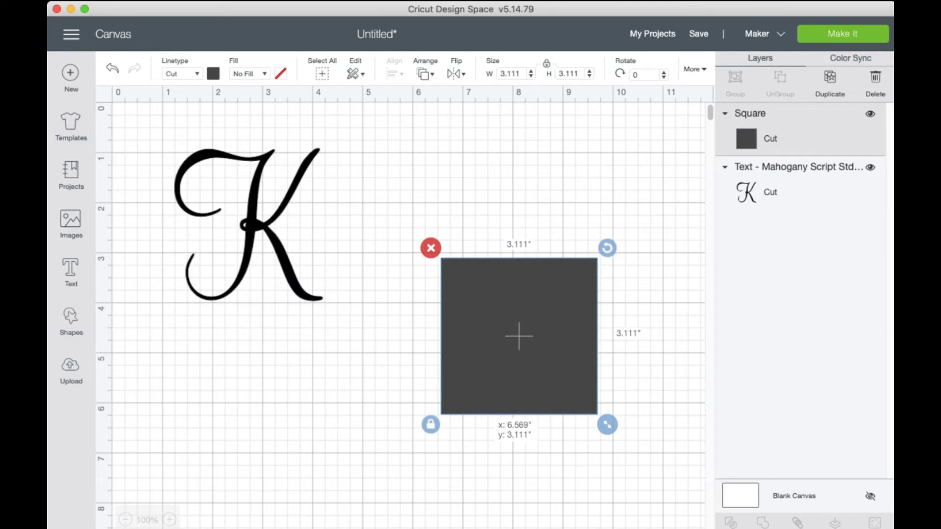
pyautogui.moveTo(519, 336); pyautogui.dragTo(258, 327)
pyautogui.press('Escape')
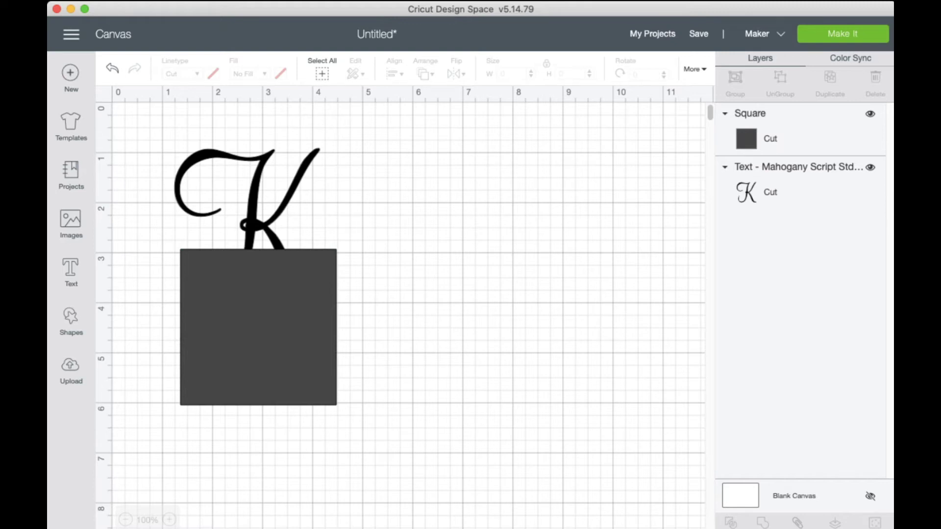
# Align the square with the K's left edge and enlarge it to about 3.21 inches so it spans the letter's width
pyautogui.moveTo(258, 328); pyautogui.dragTo(278, 326)
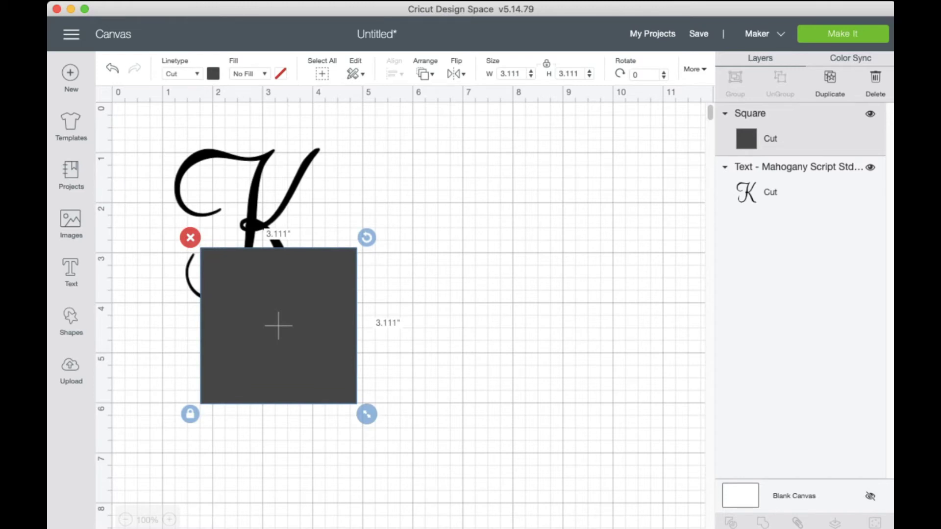
pyautogui.moveTo(278, 325); pyautogui.dragTo(253, 326)
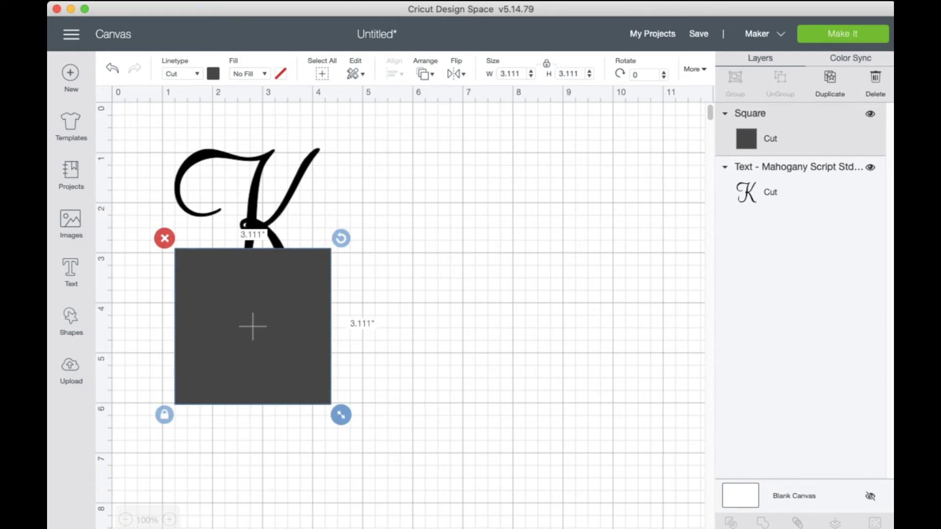
pyautogui.moveTo(341, 415)
pyautogui.mouseDown()
pyautogui.moveTo(384, 456)
pyautogui.moveTo(346, 420)
pyautogui.mouseUp()
pyautogui.press('Escape')
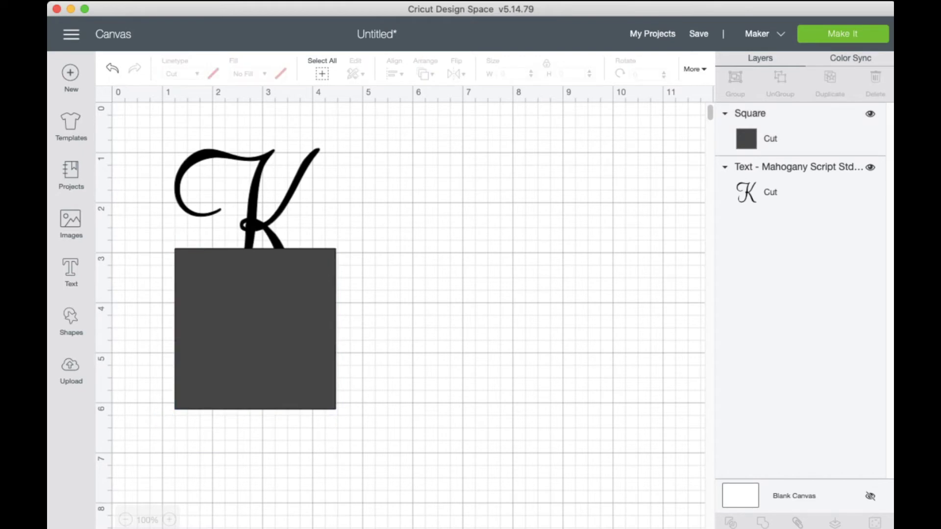
# Slice the K with the square, then delete the leftover square and the duplicate gray piece of the letter's legs
pyautogui.moveTo(401, 432); pyautogui.dragTo(151, 127)
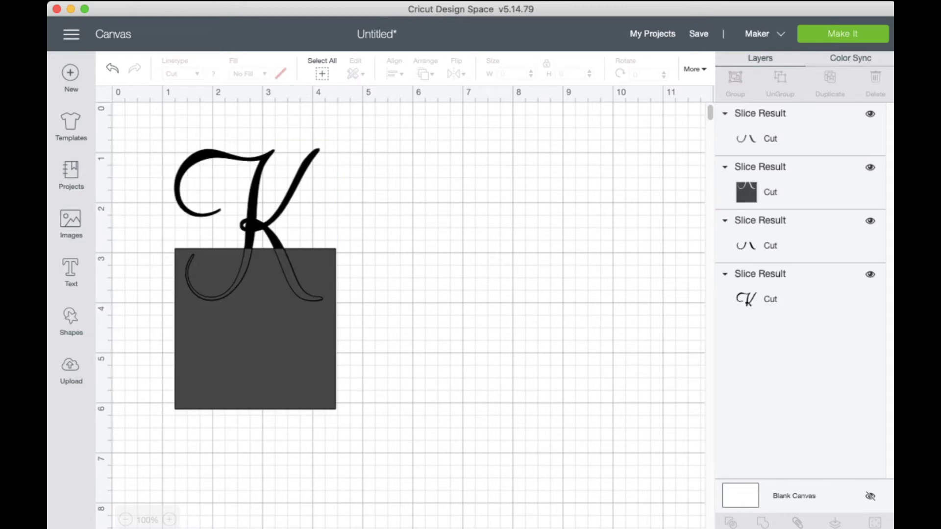
pyautogui.moveTo(254, 330); pyautogui.dragTo(510, 286)
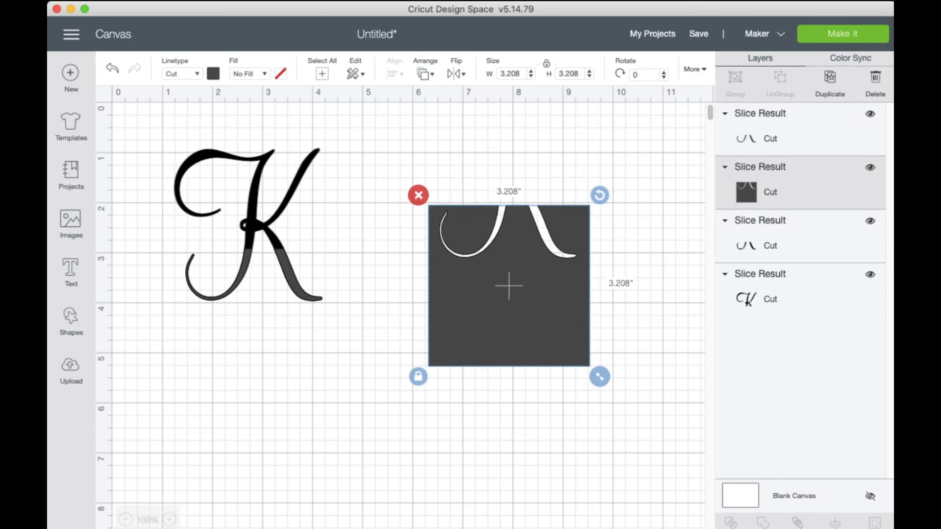
pyautogui.press('Delete')
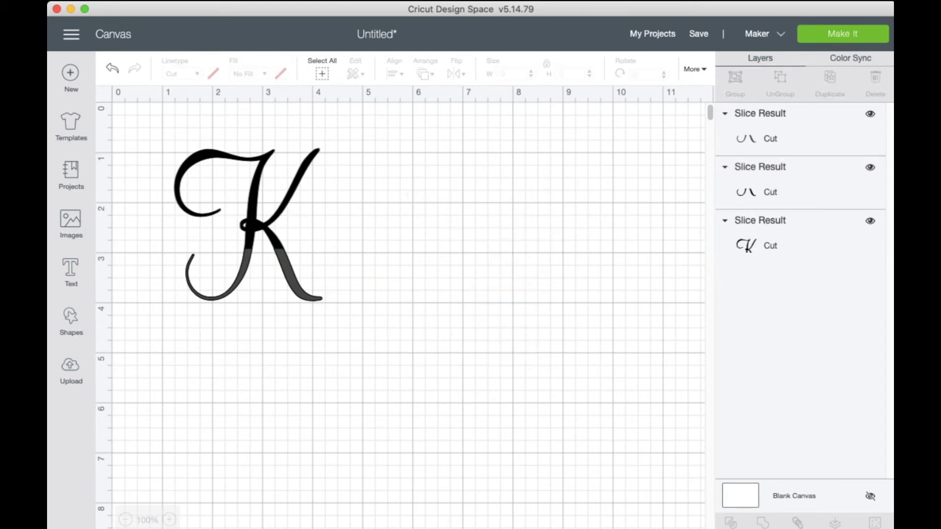
pyautogui.moveTo(289, 274); pyautogui.dragTo(485, 282)
pyautogui.press('Delete')
# Move the lower half of the K down to open a gap, enlarge it to about 3.21 inches wide, and recenter it
pyautogui.moveTo(289, 274); pyautogui.dragTo(255, 304)
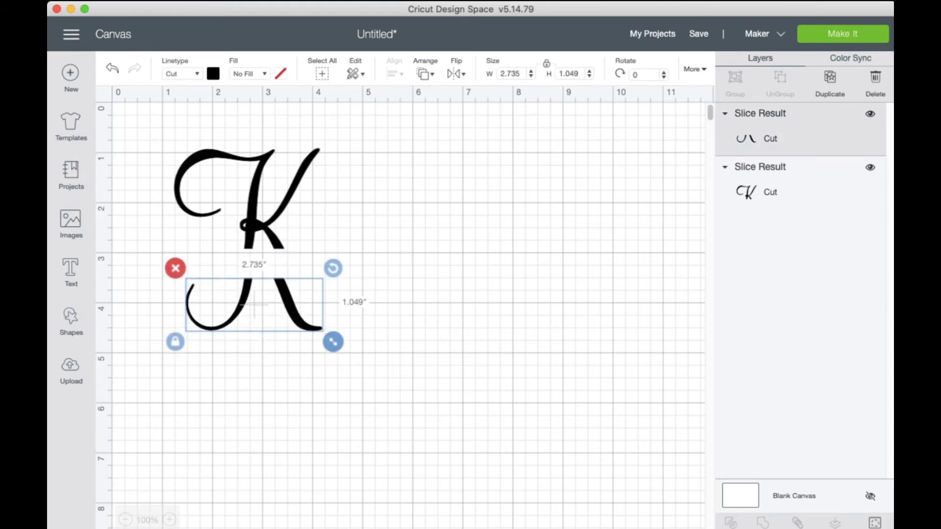
pyautogui.moveTo(333, 342); pyautogui.dragTo(357, 351)
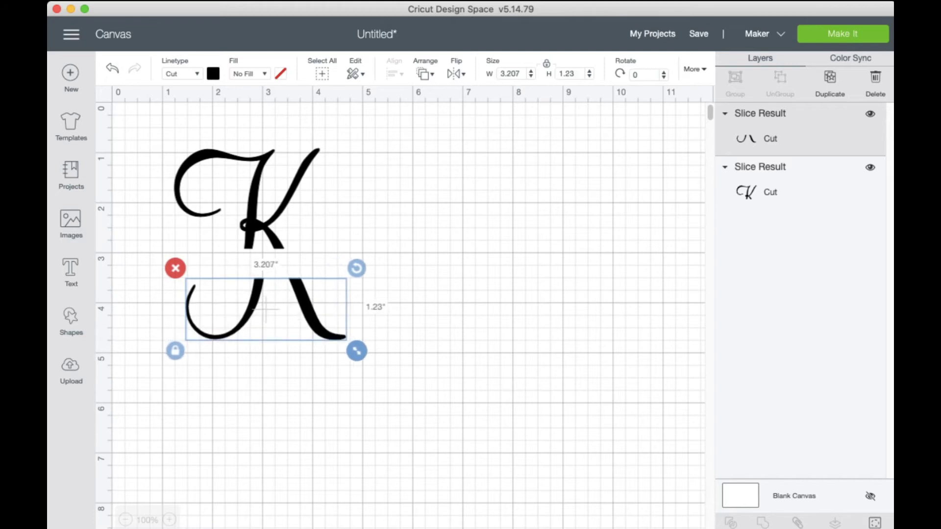
pyautogui.moveTo(266, 309); pyautogui.dragTo(254, 309)
pyautogui.press('Escape')
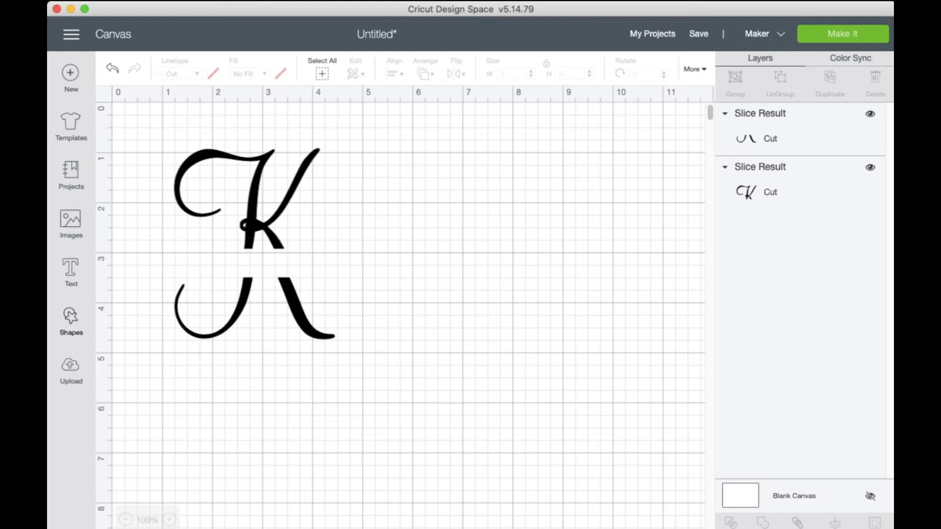
# Insert another square beside the K, unlock its proportions, and flatten it into a thin horizontal bar about 3.17 inches wide
pyautogui.click(70, 320)
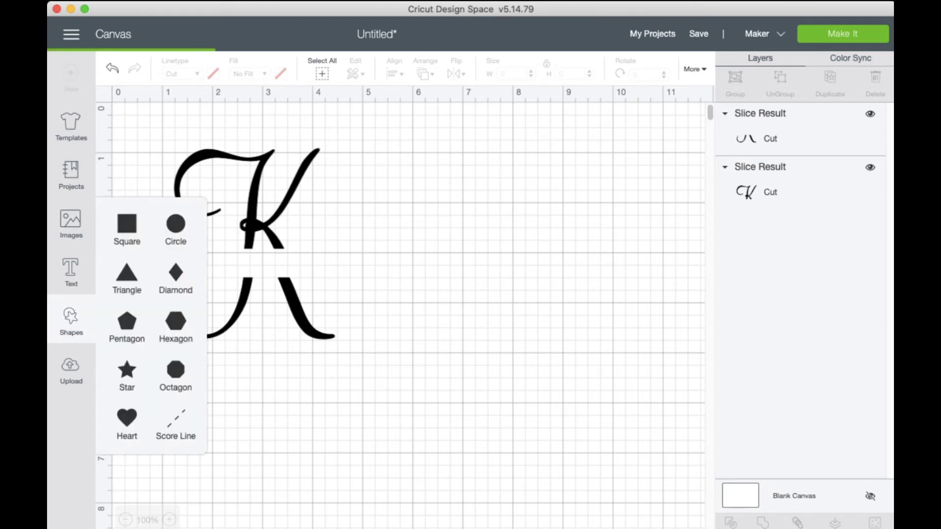
pyautogui.click(126, 226)
pyautogui.moveTo(291, 281); pyautogui.dragTo(469, 271)
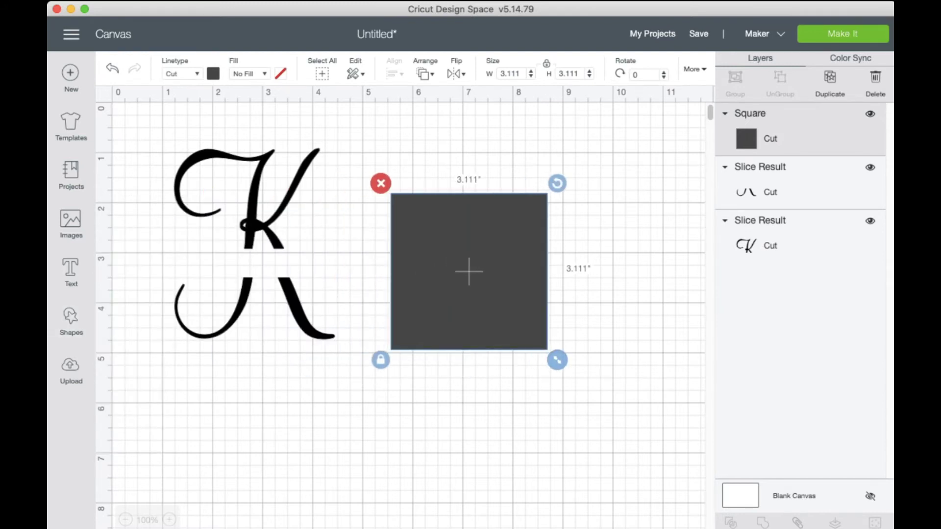
pyautogui.click(380, 360)
pyautogui.moveTo(558, 360); pyautogui.dragTo(560, 208)
pyautogui.press('Escape')
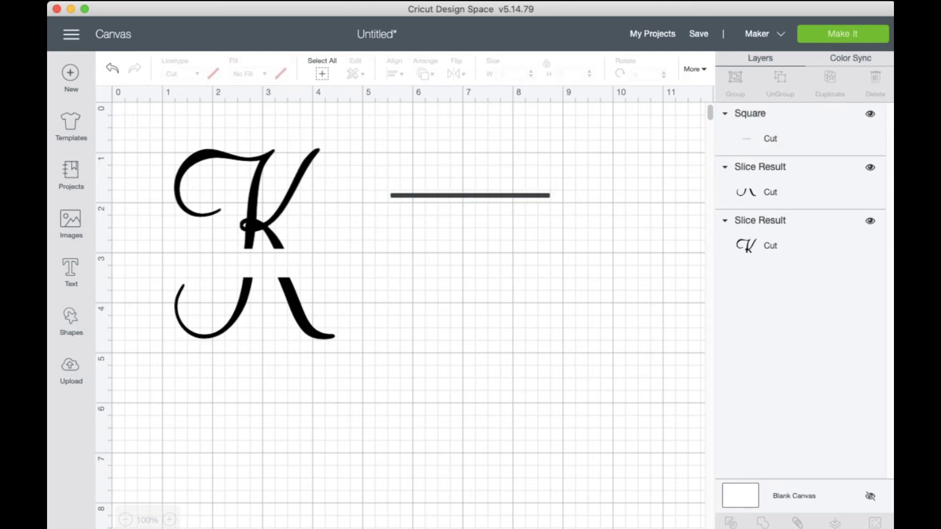
# Place the bar along the cut edge of the K's upper half and thin it to about 0.04 inches high
pyautogui.click(470, 195)
pyautogui.moveTo(471, 195); pyautogui.dragTo(260, 251)
pyautogui.press('Escape')
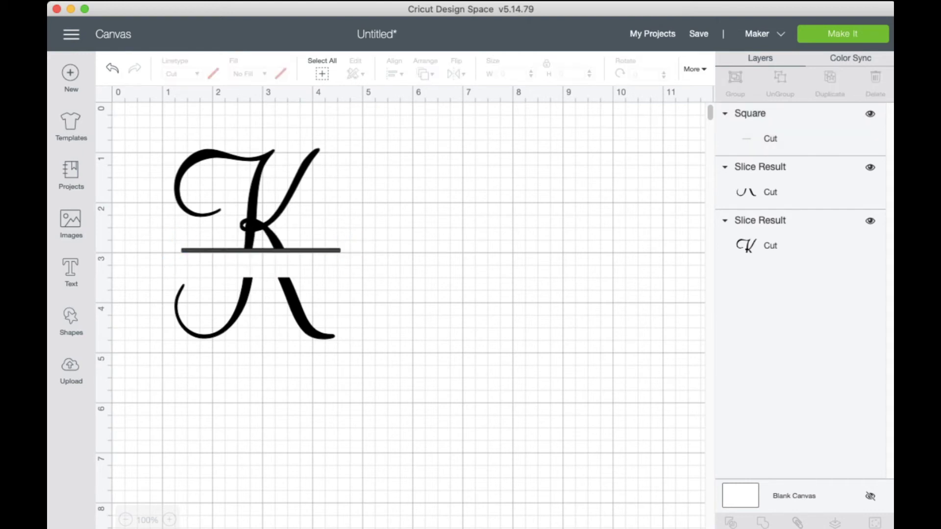
pyautogui.click(262, 251)
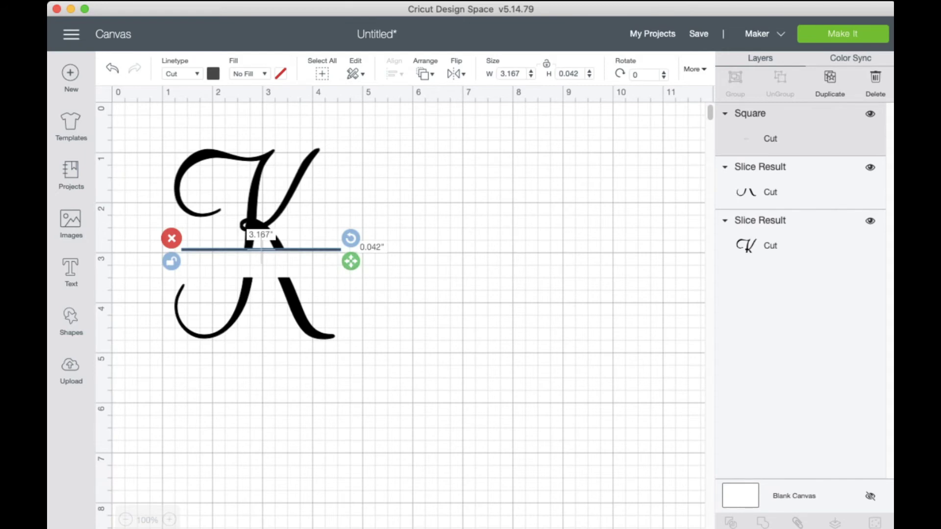
pyautogui.press('Escape')
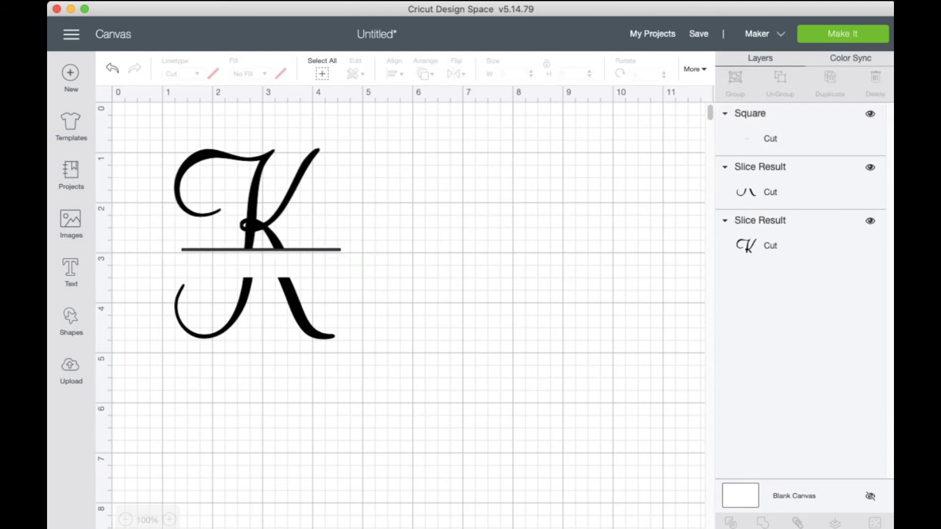
# Duplicate the thin bar and place the copy along the top cut edge of the K's lower half
pyautogui.click(262, 250)
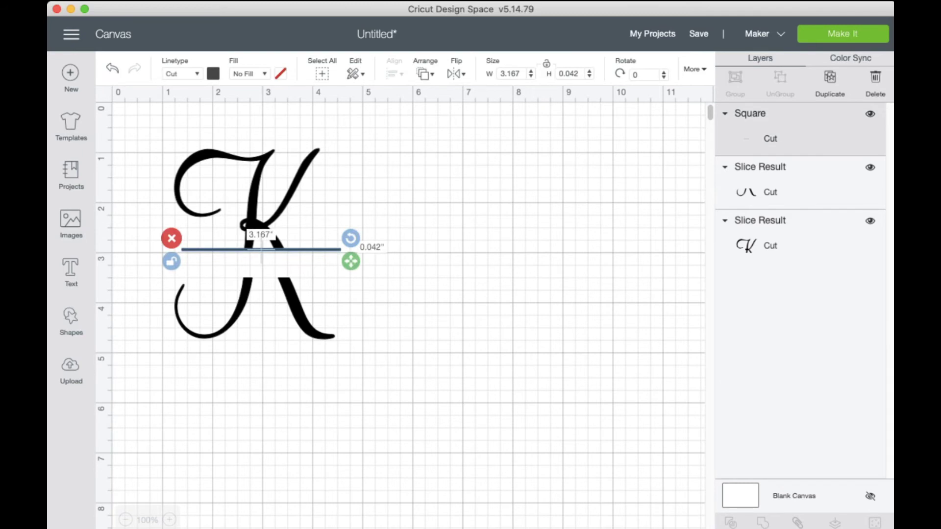
pyautogui.press('super+d')
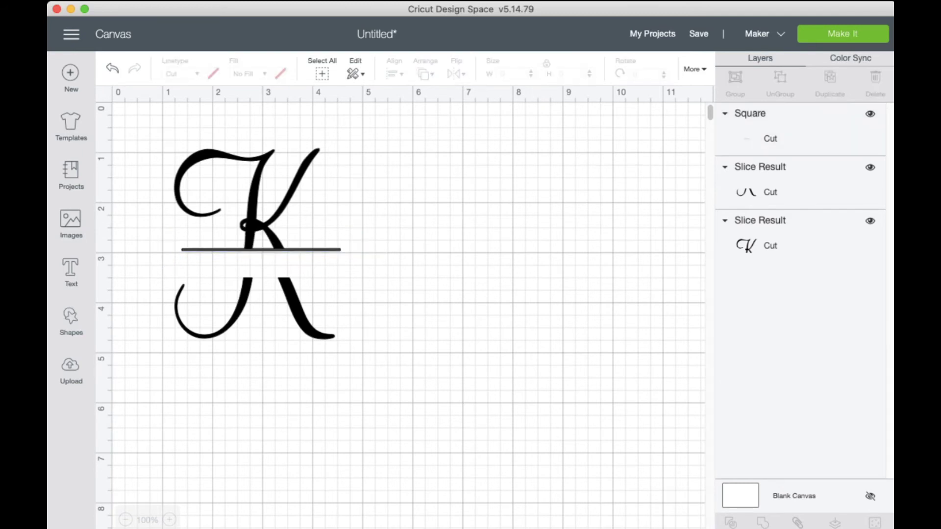
pyautogui.moveTo(286, 276); pyautogui.dragTo(262, 277)
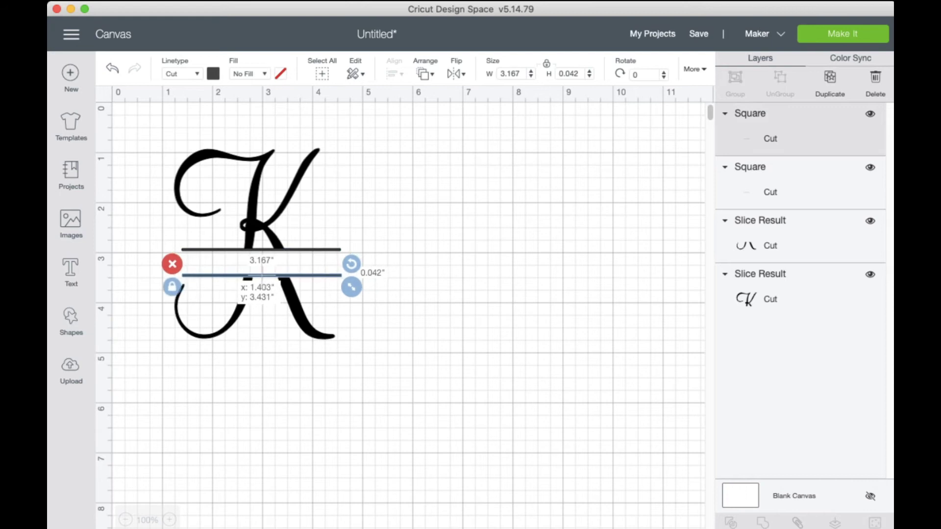
pyautogui.moveTo(263, 271); pyautogui.dragTo(262, 276)
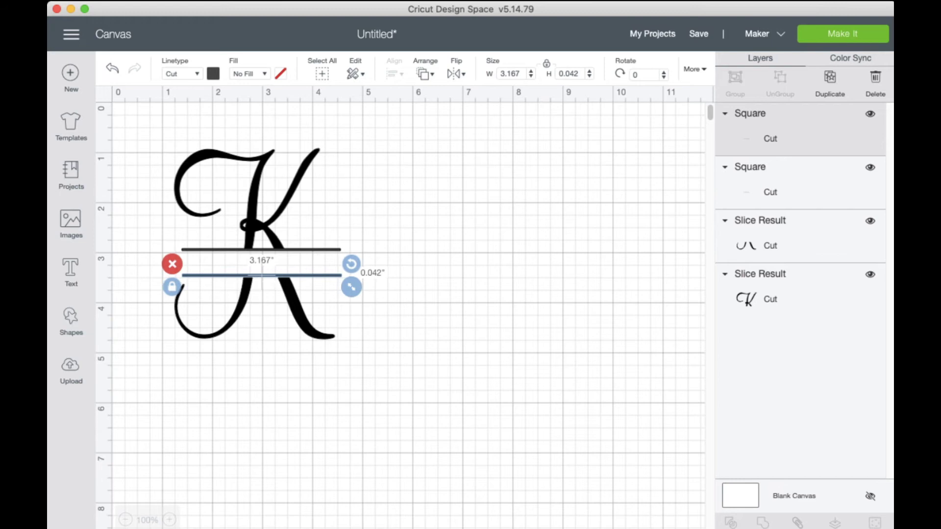
pyautogui.click(378, 299)
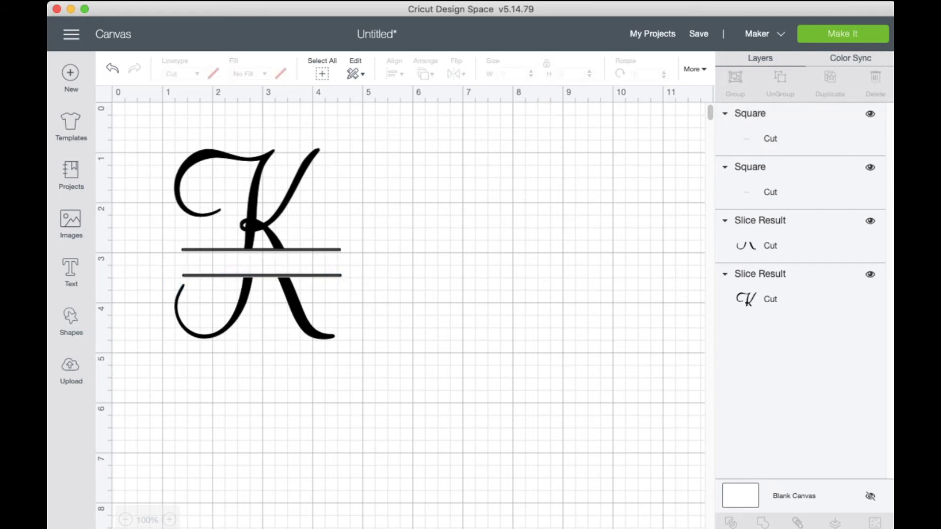
# Weld the upper bar to the upper half of the K and move the welded piece down slightly
pyautogui.moveTo(371, 256); pyautogui.dragTo(146, 131)
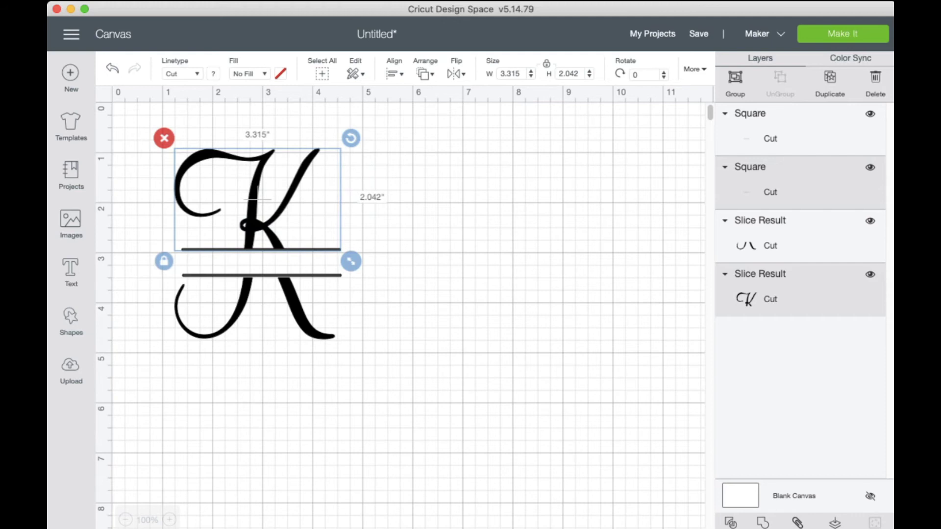
pyautogui.click(763, 522)
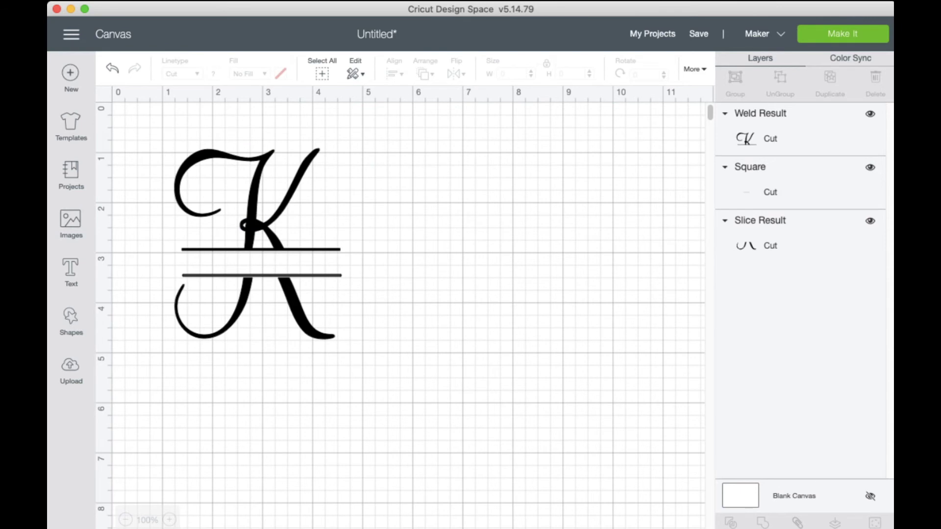
pyautogui.moveTo(256, 197)
pyautogui.mouseDown()
pyautogui.moveTo(278, 188)
pyautogui.moveTo(244, 208)
pyautogui.moveTo(273, 192)
pyautogui.moveTo(257, 203)
pyautogui.mouseUp()
pyautogui.press('Escape')
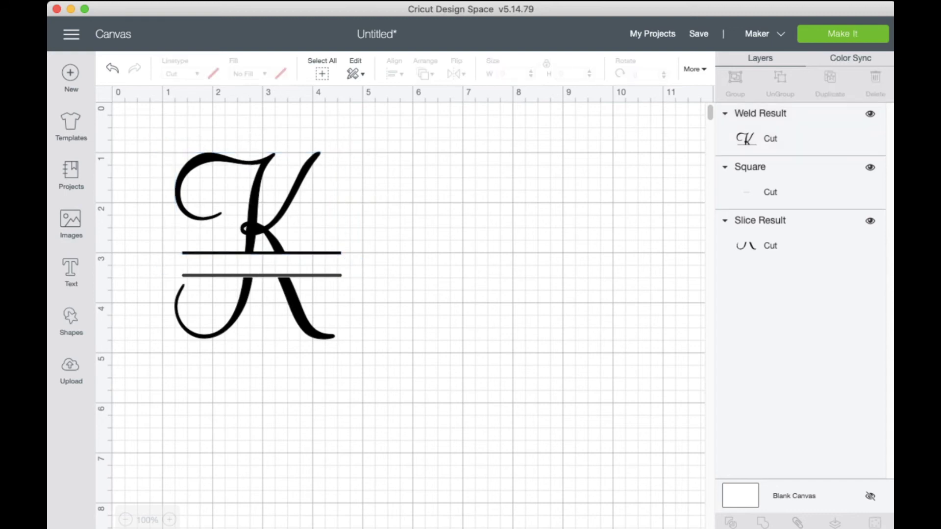
# Move the lower bar aside and enlarge the K's lower half to about 3.37 by 1.29 inches
pyautogui.moveTo(395, 364); pyautogui.dragTo(347, 369)
pyautogui.moveTo(263, 275); pyautogui.dragTo(485, 284)
pyautogui.click(254, 308)
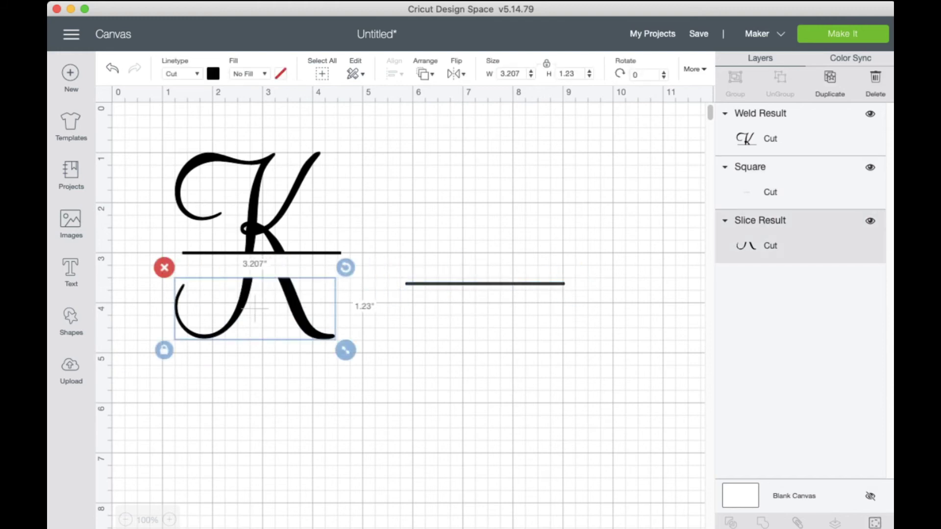
pyautogui.moveTo(347, 349); pyautogui.dragTo(354, 353)
pyautogui.moveTo(259, 310); pyautogui.dragTo(255, 309)
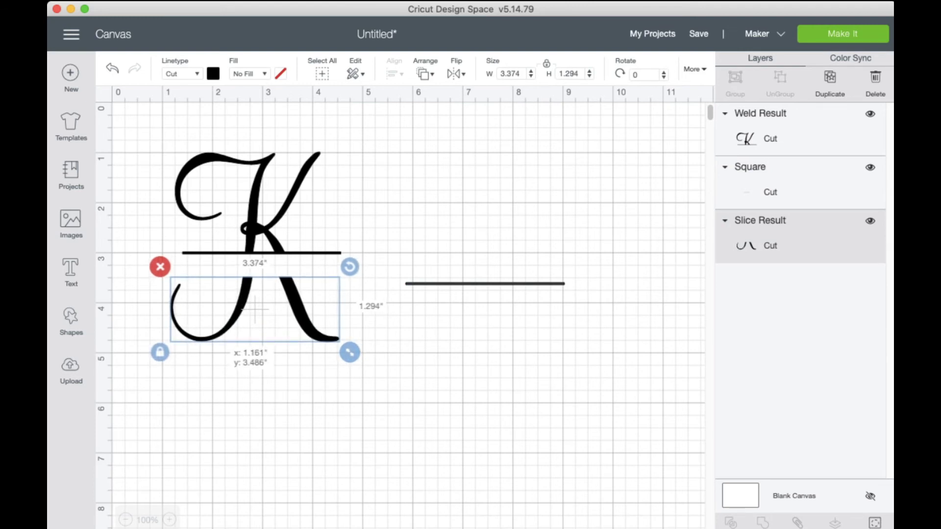
pyautogui.click(255, 310)
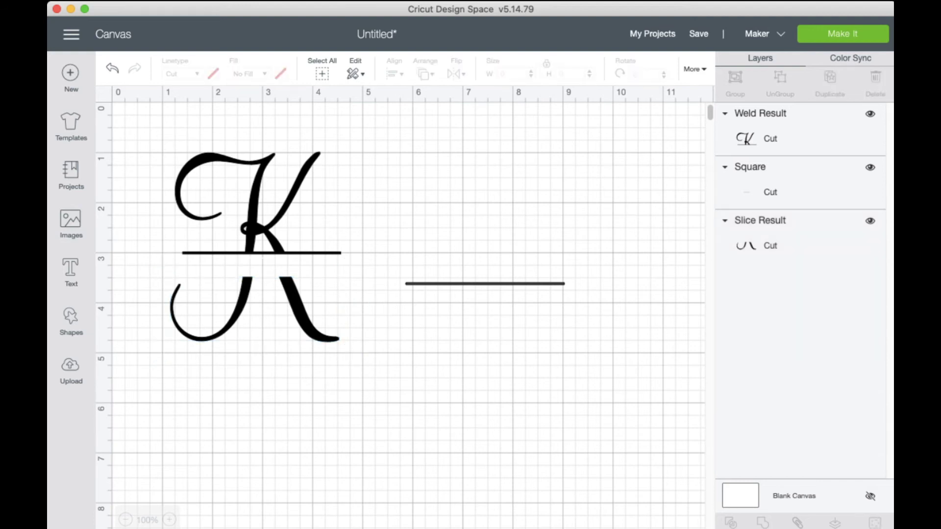
# Place the loose bar back along the top cut edge of the K's lower half and weld them together
pyautogui.moveTo(485, 284); pyautogui.dragTo(261, 276)
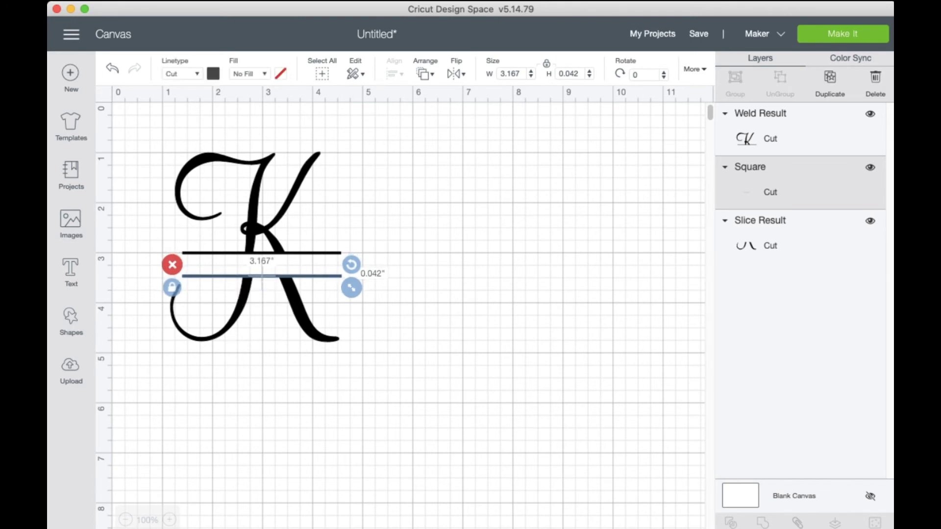
pyautogui.press('Escape')
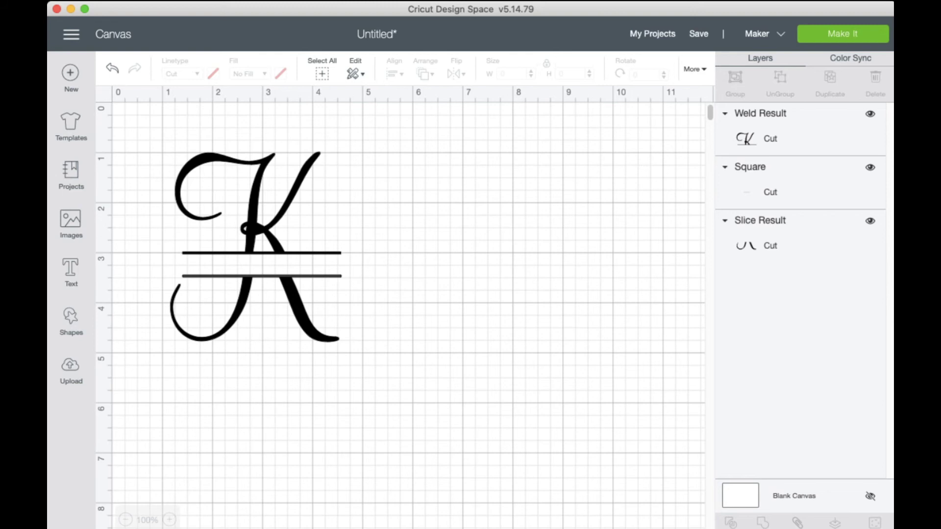
pyautogui.moveTo(392, 365); pyautogui.dragTo(142, 266)
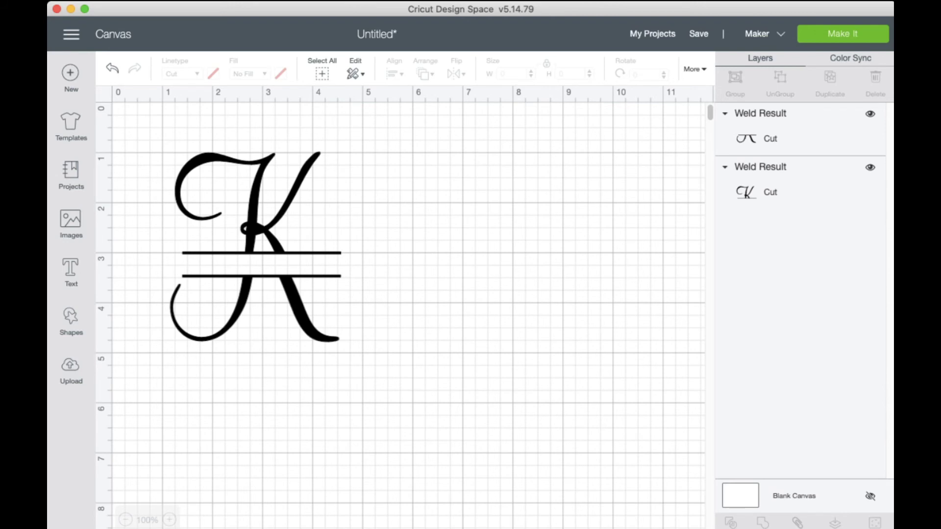
# Group the two welded halves of the K, and shift the group slightly up and left while enlarging it a little
pyautogui.moveTo(378, 382); pyautogui.dragTo(149, 128)
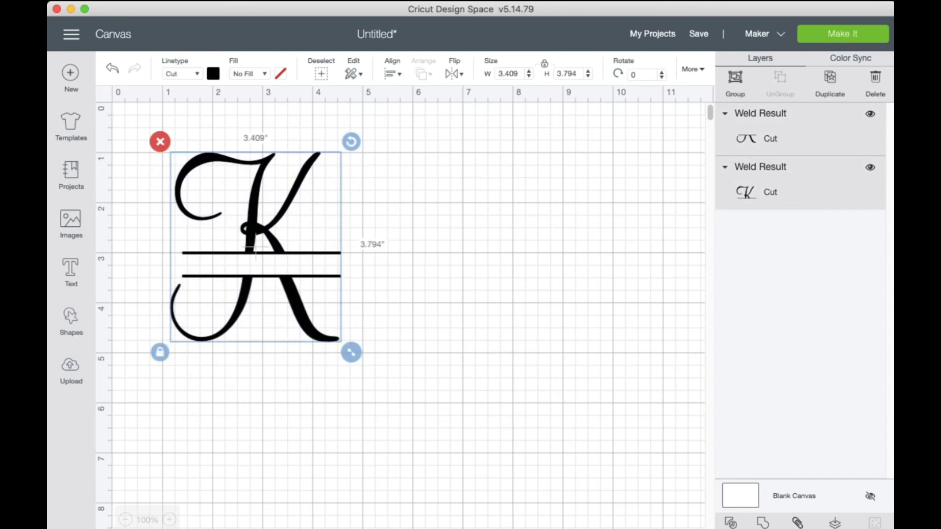
pyautogui.press('super+g')
pyautogui.moveTo(255, 249)
pyautogui.mouseDown()
pyautogui.moveTo(389, 283)
pyautogui.moveTo(267, 265)
pyautogui.moveTo(244, 241)
pyautogui.mouseUp()
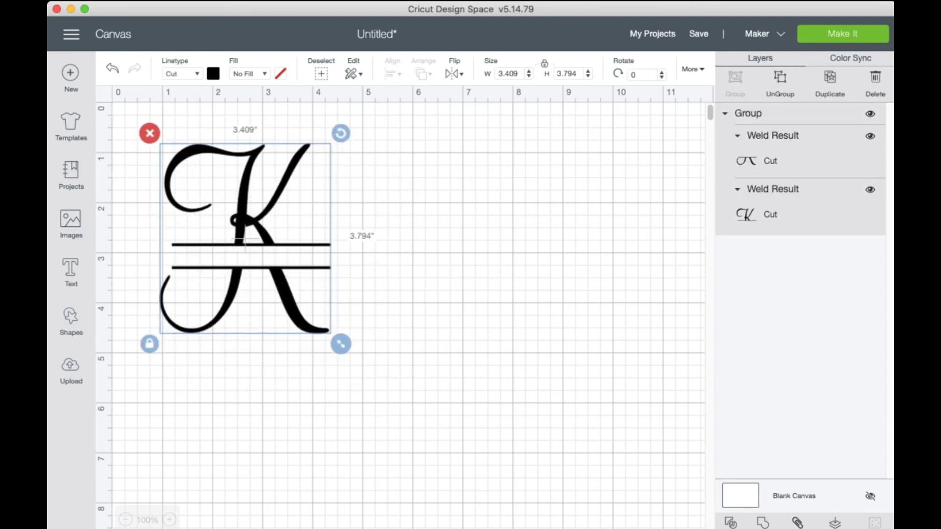
pyautogui.moveTo(341, 343)
pyautogui.mouseDown()
pyautogui.moveTo(422, 435)
pyautogui.moveTo(323, 321)
pyautogui.moveTo(347, 350)
pyautogui.mouseUp()
pyautogui.press('Escape')
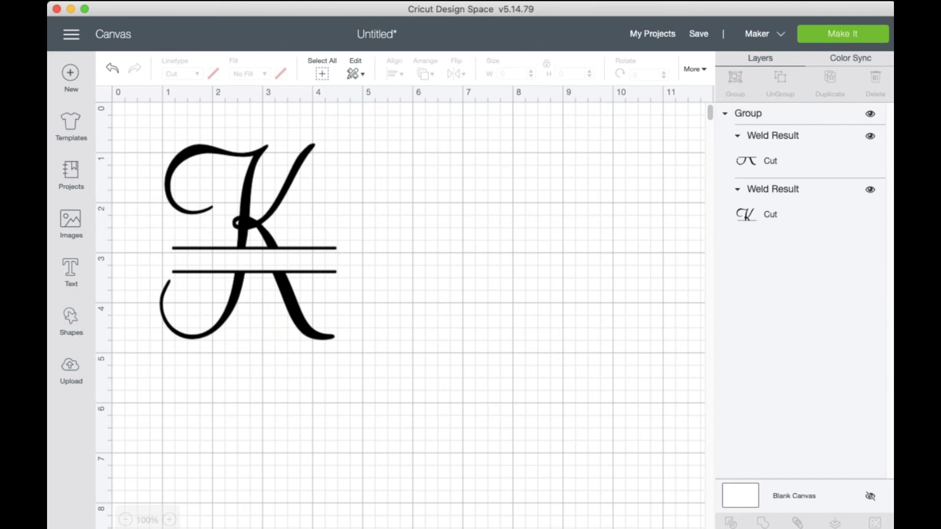
# Insert a text object with the first name below the K and clear the script search in its font list
pyautogui.click(71, 272)
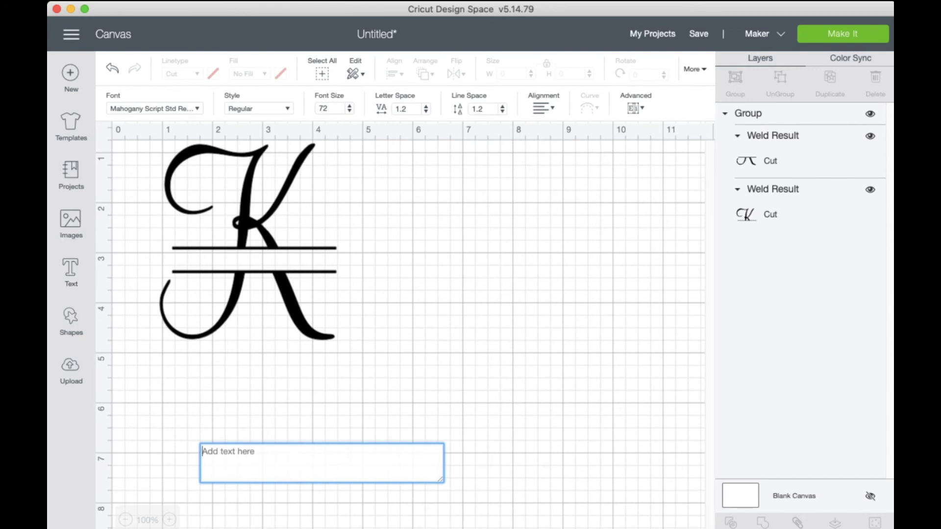
pyautogui.write('Karen')
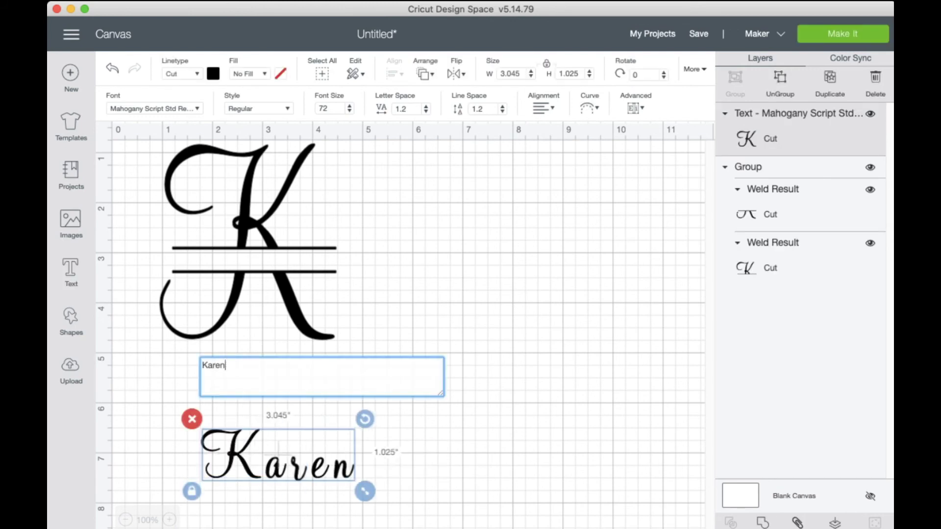
pyautogui.click(155, 109)
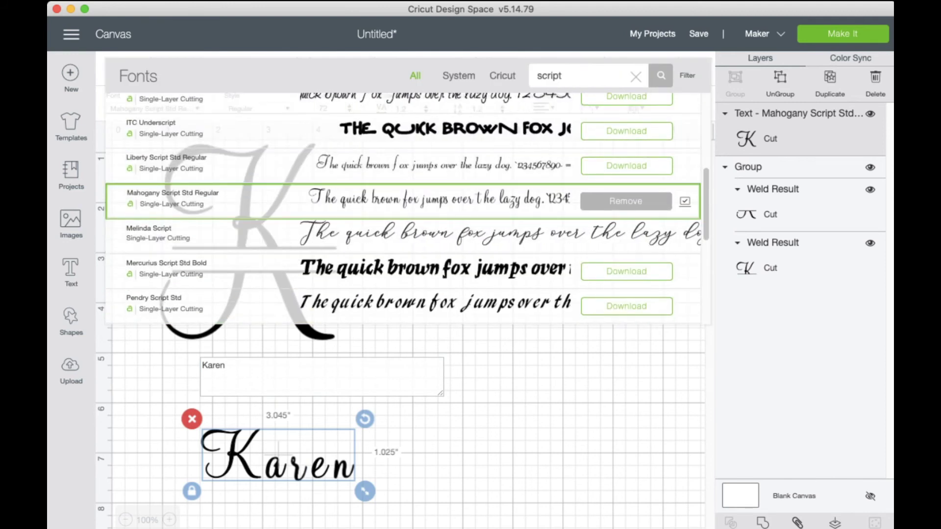
pyautogui.click(636, 77)
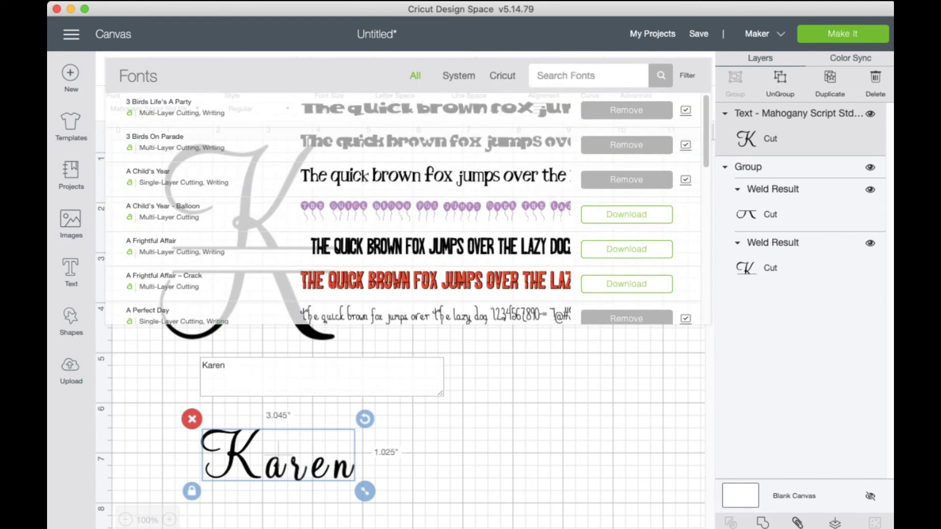
# Try the fonts A Frightful Affair and Al Nile on the name text
pyautogui.click(435, 248)
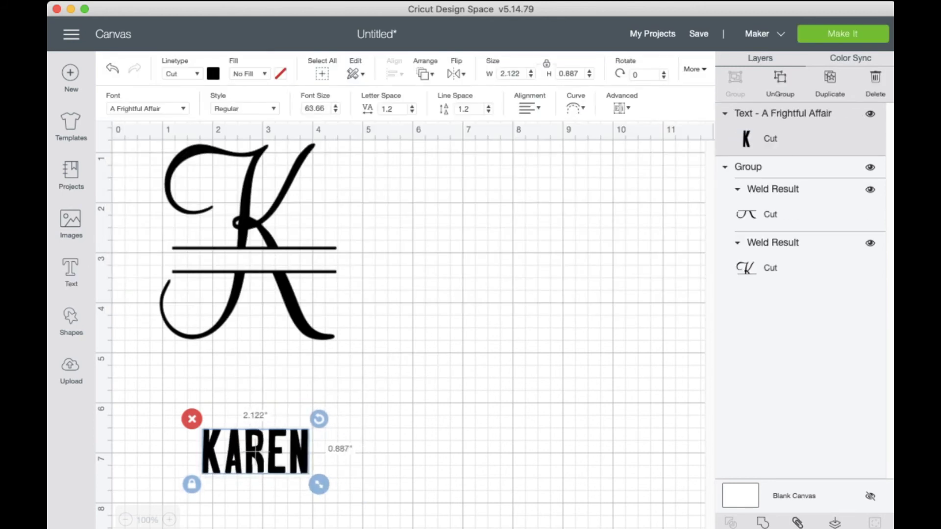
pyautogui.click(147, 108)
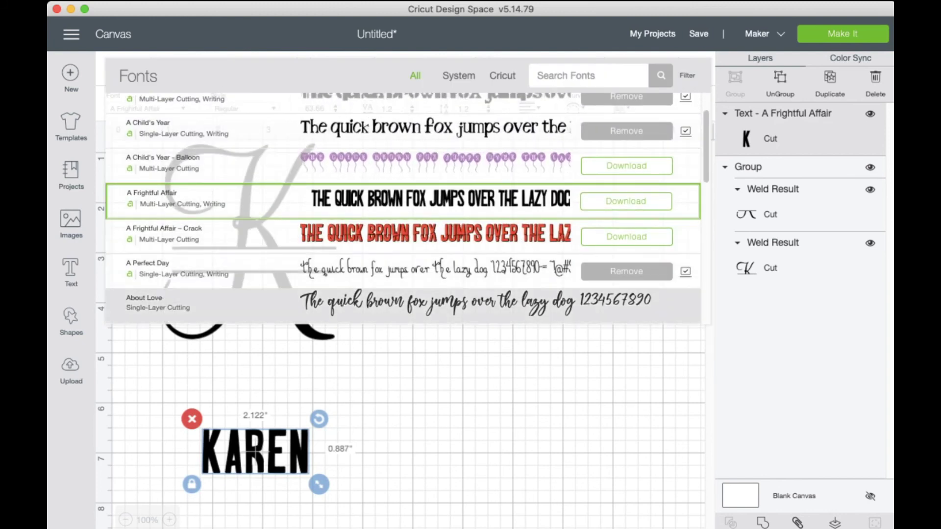
pyautogui.scroll(-5, 392, 235)
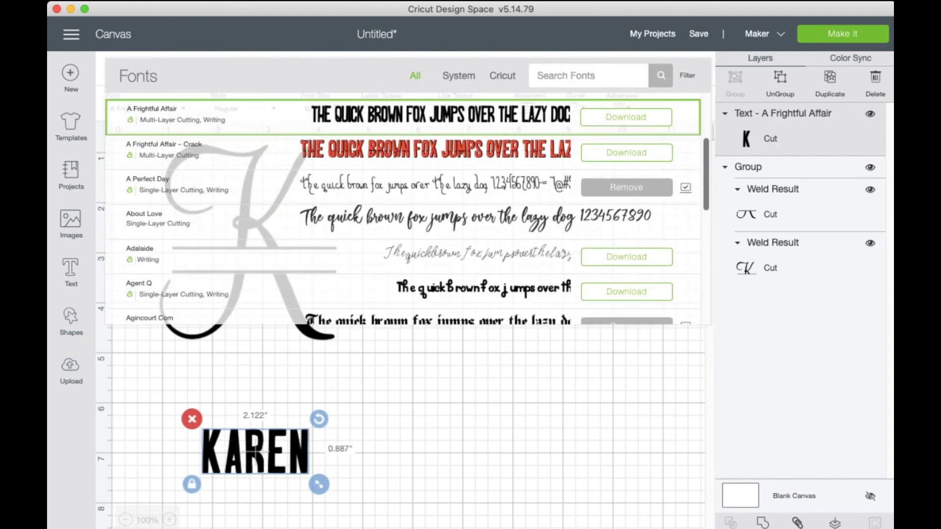
pyautogui.scroll(-2, 402, 235)
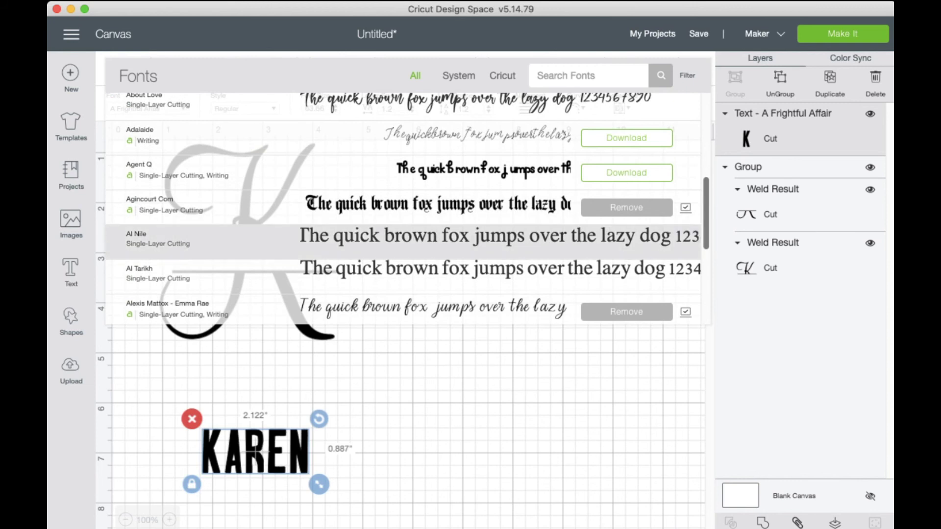
pyautogui.click(401, 240)
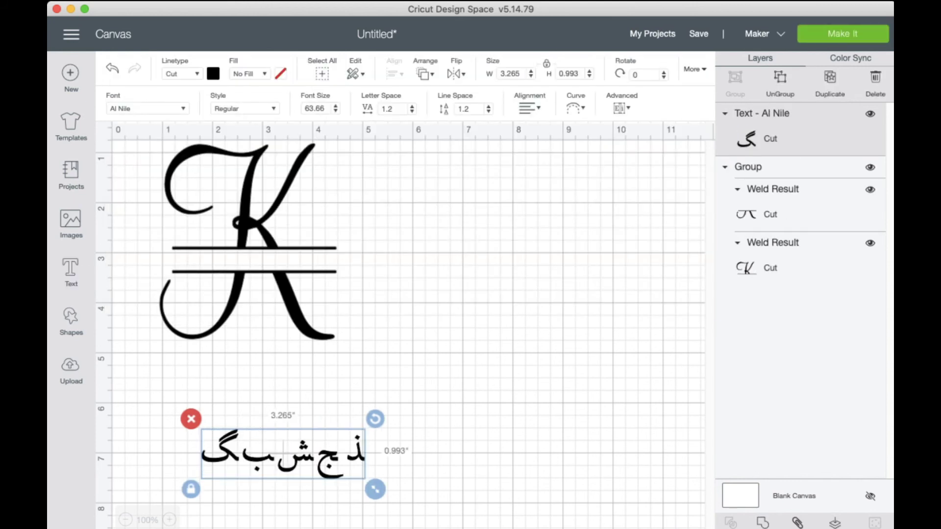
# Set the font of the name text to American Typewriter
pyautogui.click(147, 109)
pyautogui.scroll(-2, 402, 201)
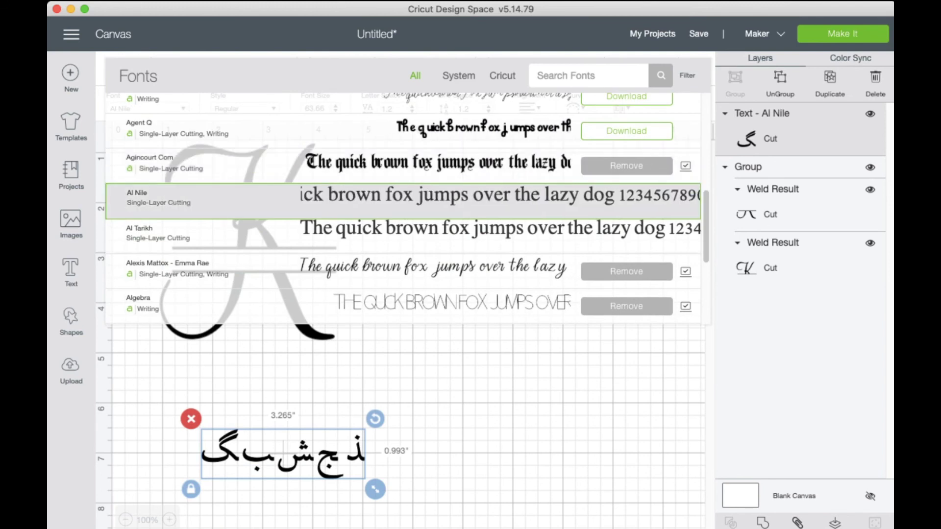
pyautogui.scroll(-2, 402, 206)
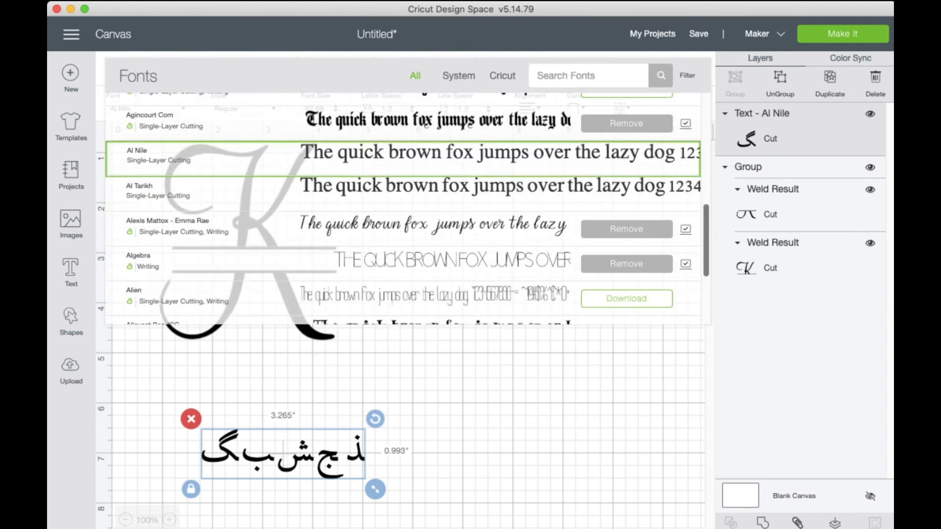
pyautogui.scroll(-10, 402, 206)
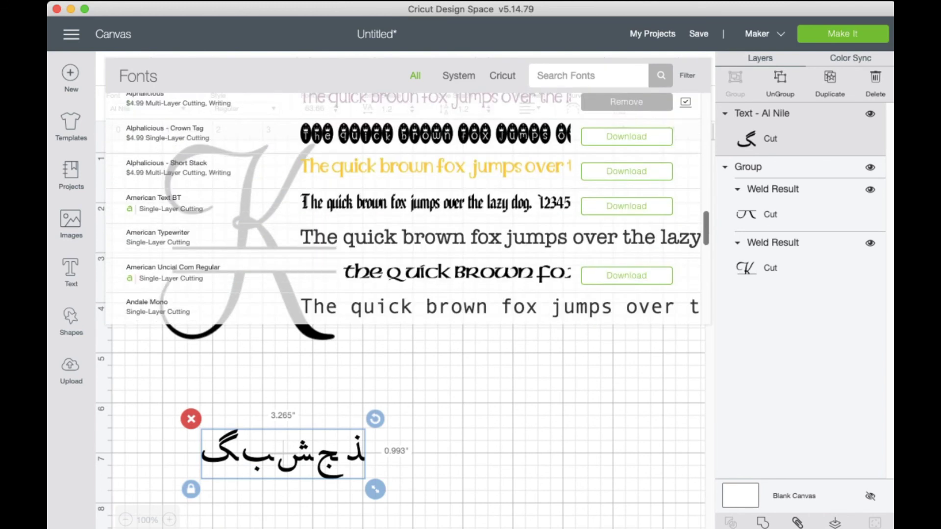
pyautogui.scroll(-1, 402, 206)
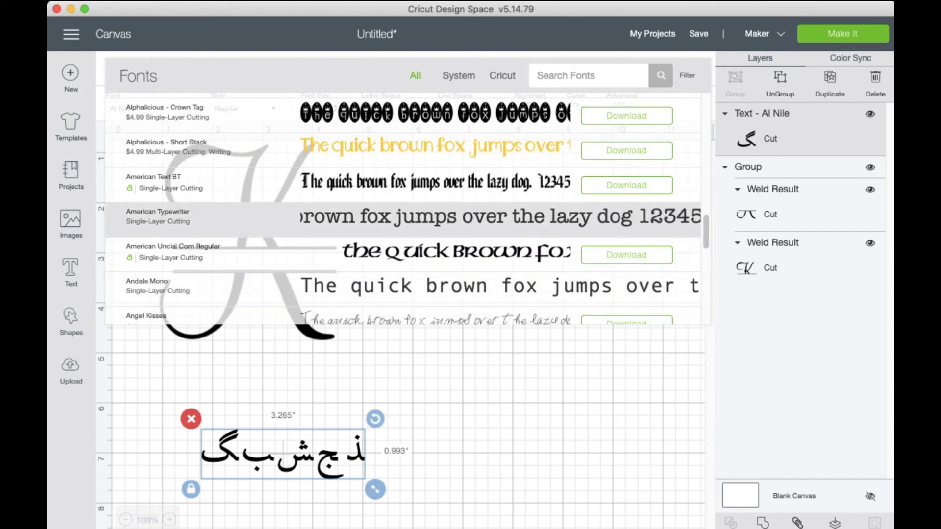
pyautogui.click(402, 216)
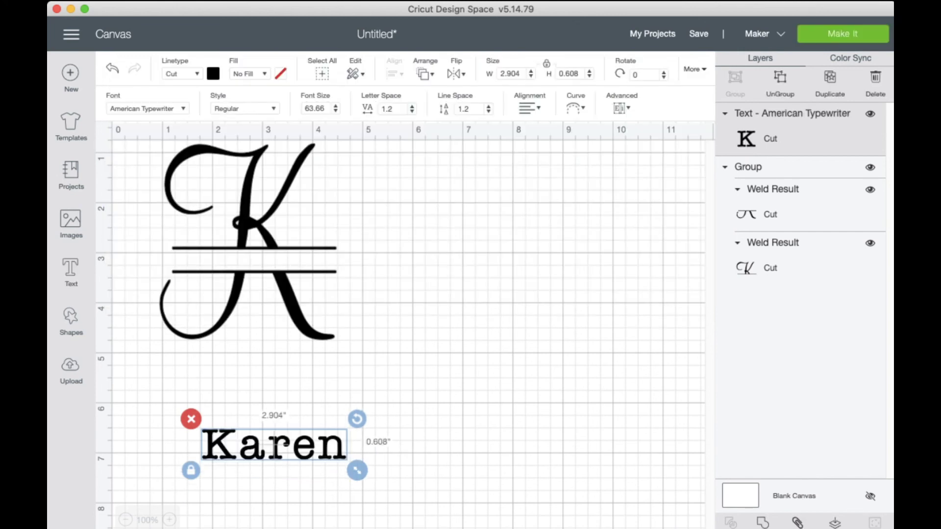
# Unlock the name's proportions, shrink it to about 2.4 by 0.34 inches, and place it between the K's two bars
pyautogui.moveTo(357, 471); pyautogui.dragTo(332, 458)
pyautogui.click(191, 463)
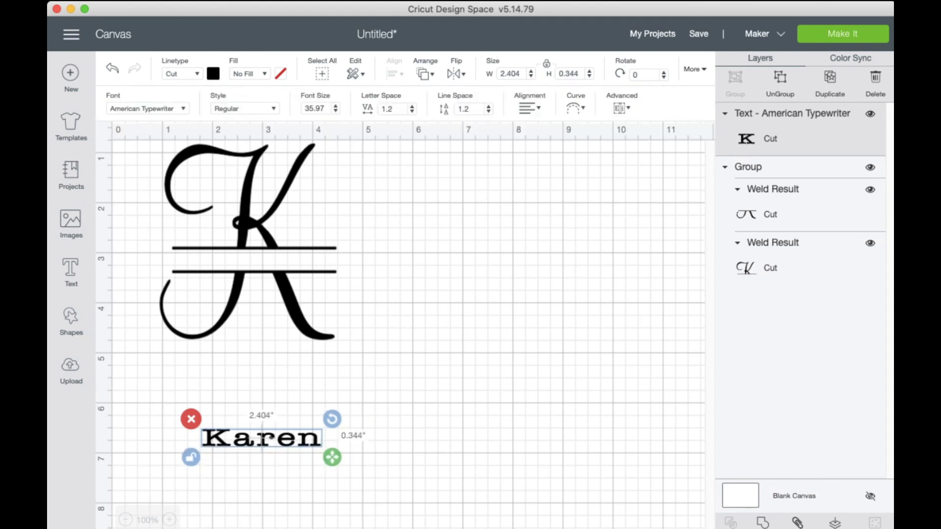
pyautogui.moveTo(262, 437); pyautogui.dragTo(257, 260)
pyautogui.press('Escape')
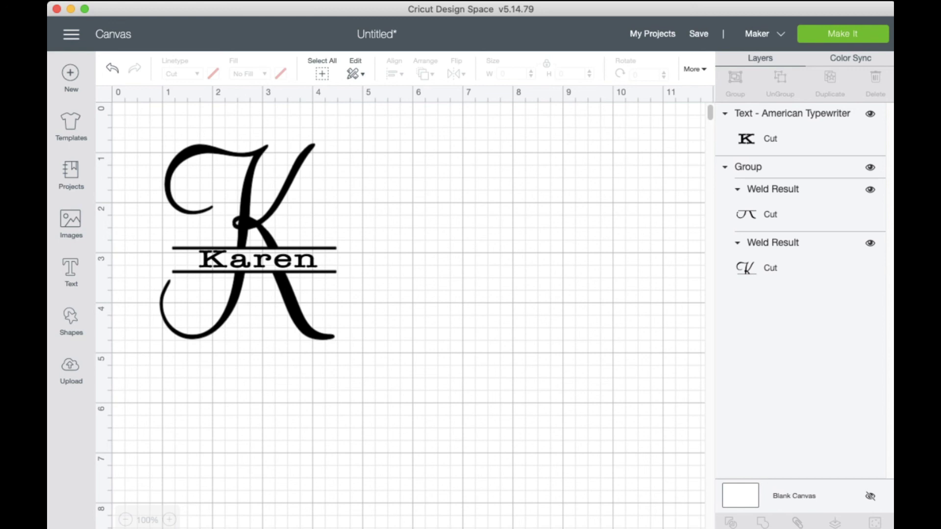
pyautogui.click(259, 260)
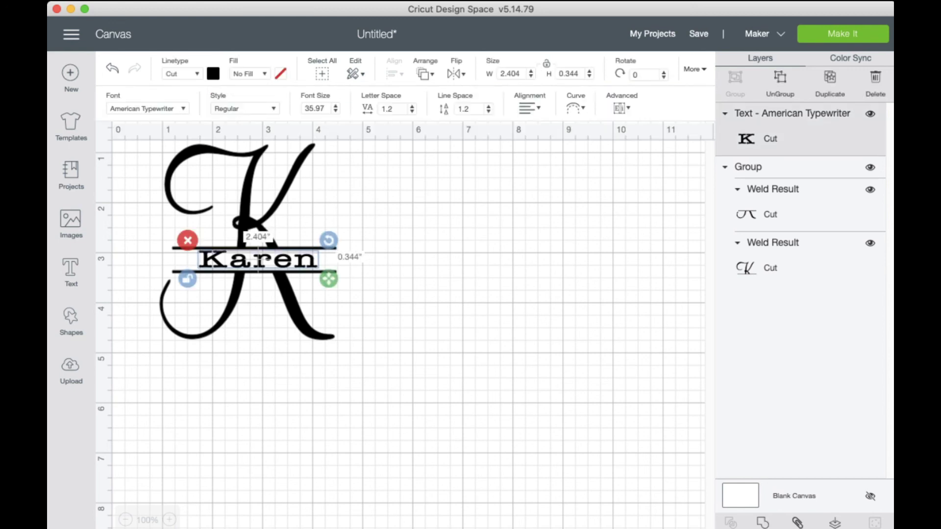
pyautogui.press('Escape')
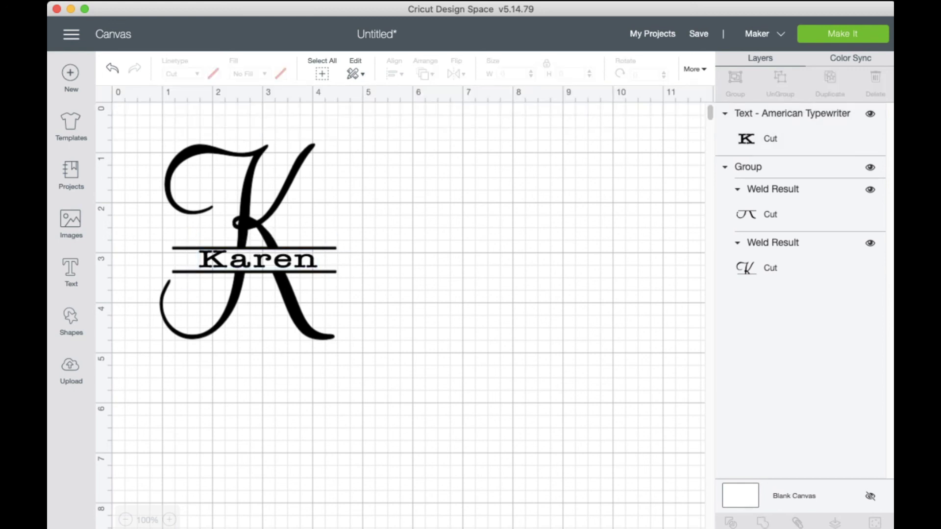